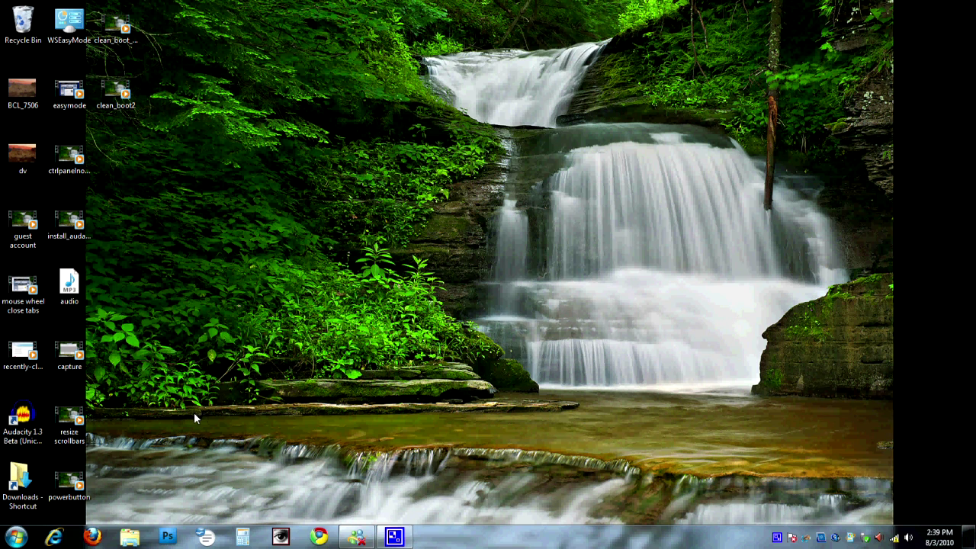
Open the System Configuration utility by running msconfig.
{"action": "left_click", "coordinate": [16, 538]}
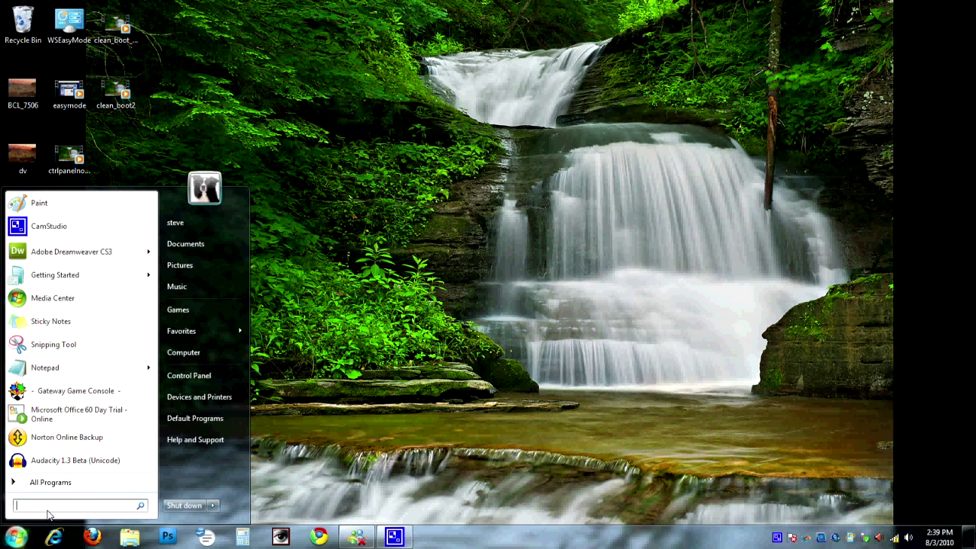
{"action": "type", "text": "msconf"}
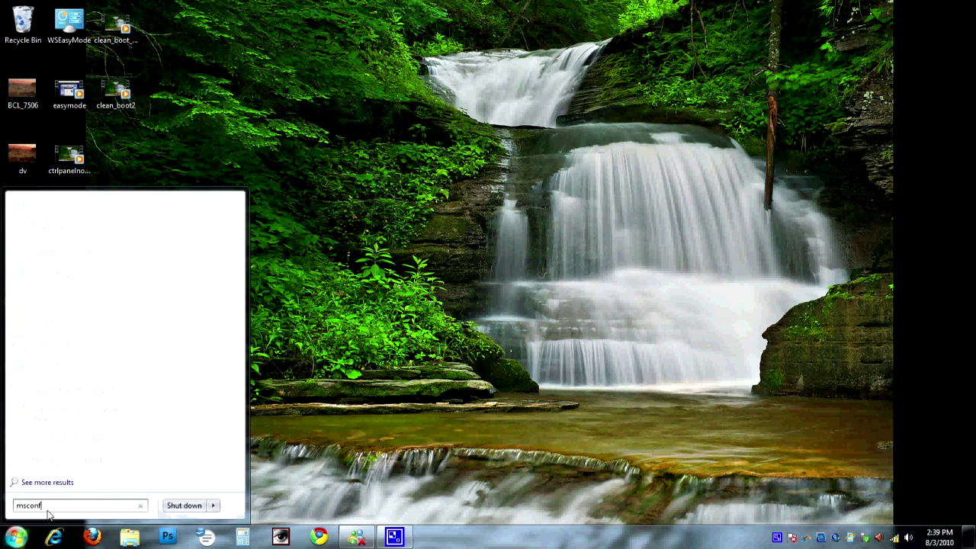
{"action": "type", "text": "ig"}
{"action": "key", "text": "Return"}
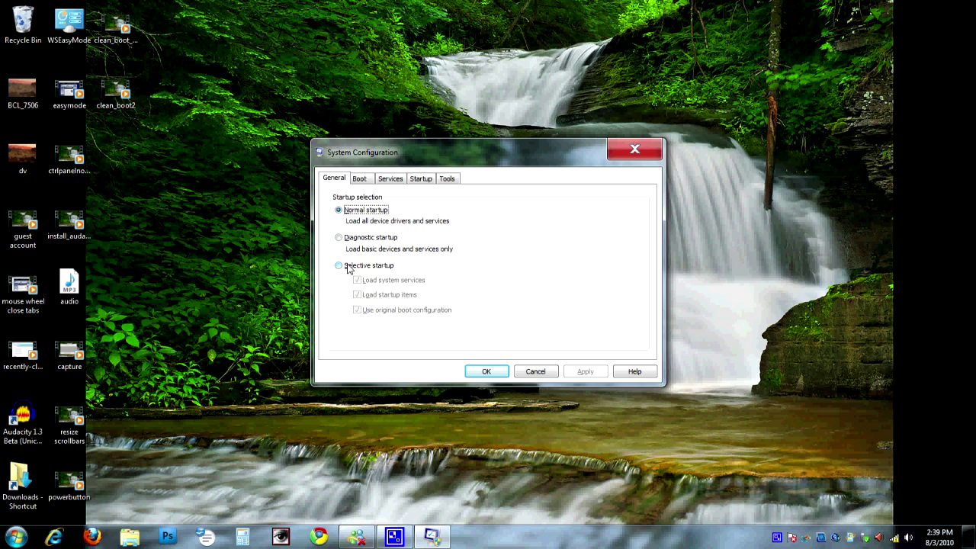
Try out the Safe boot modes in the boot options and leave Safe boot turned off.
{"action": "left_click", "coordinate": [361, 183]}
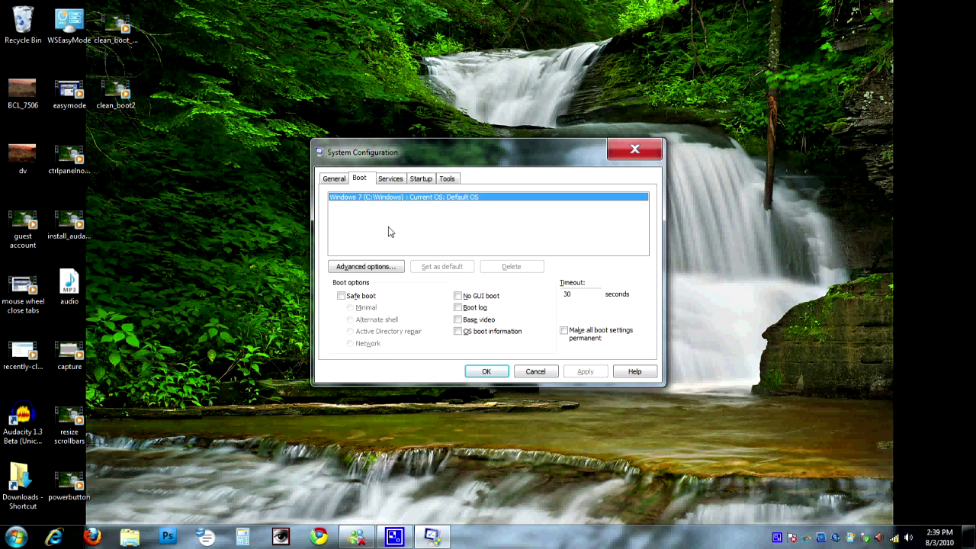
{"action": "left_click", "coordinate": [340, 296]}
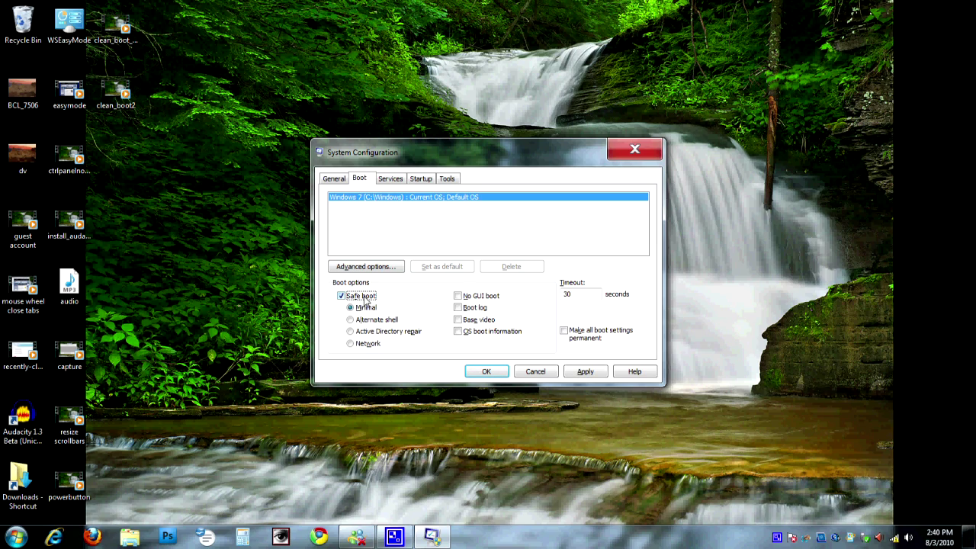
{"action": "left_click", "coordinate": [365, 321]}
{"action": "left_click", "coordinate": [369, 332]}
{"action": "left_click", "coordinate": [370, 344]}
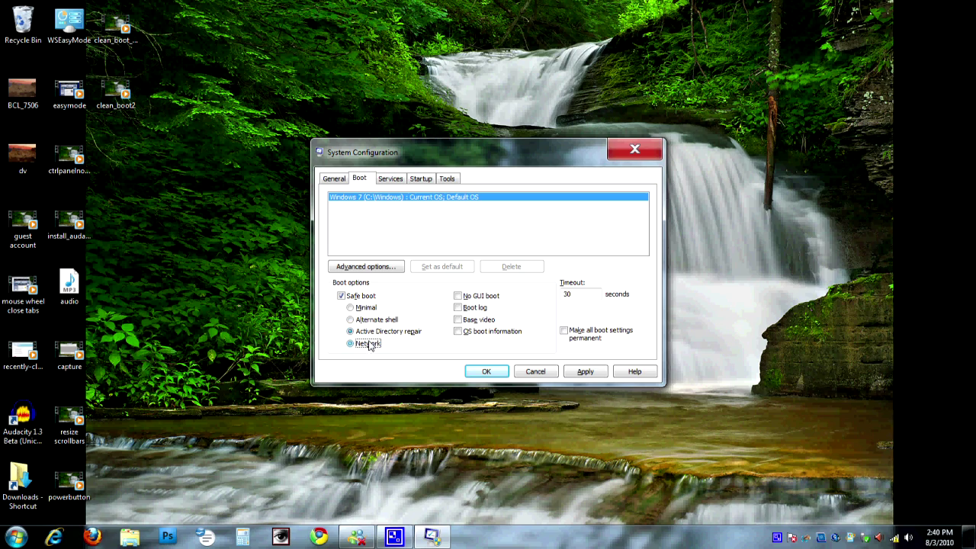
{"action": "left_click", "coordinate": [369, 308]}
{"action": "left_click", "coordinate": [371, 321]}
{"action": "left_click", "coordinate": [342, 296]}
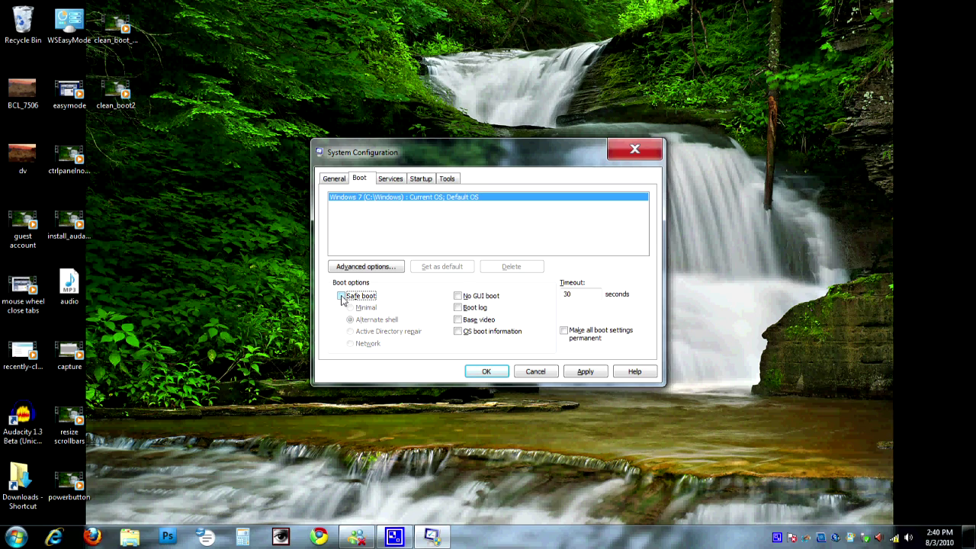
Hide all Microsoft services in the services list and widen the Service column.
{"action": "left_click", "coordinate": [391, 180]}
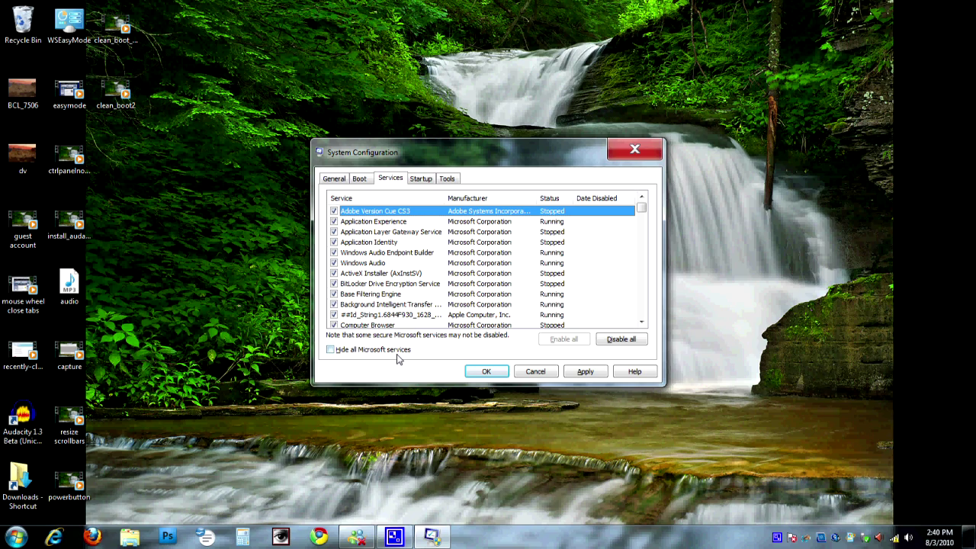
{"action": "left_click", "coordinate": [332, 350]}
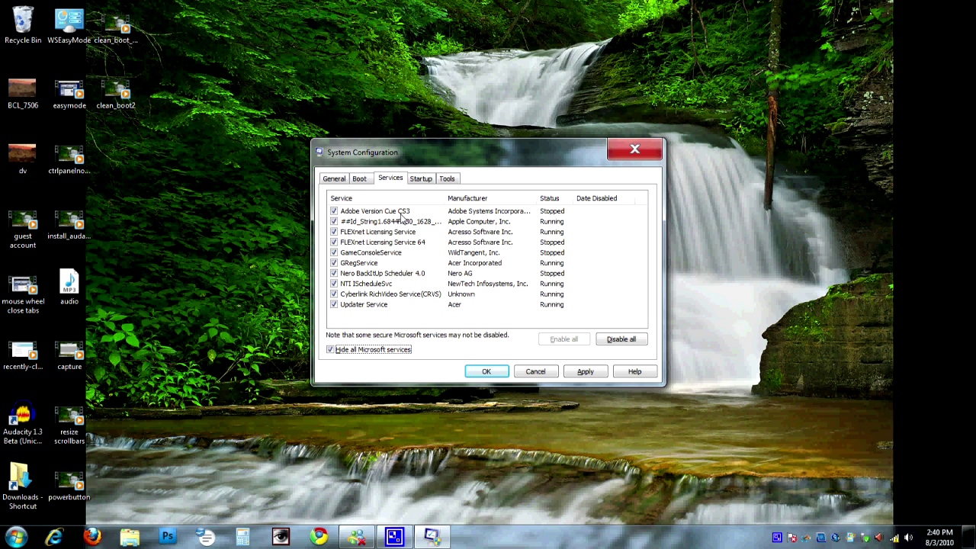
{"action": "left_click_drag", "start_coordinate": [445, 198], "coordinate": [471, 198]}
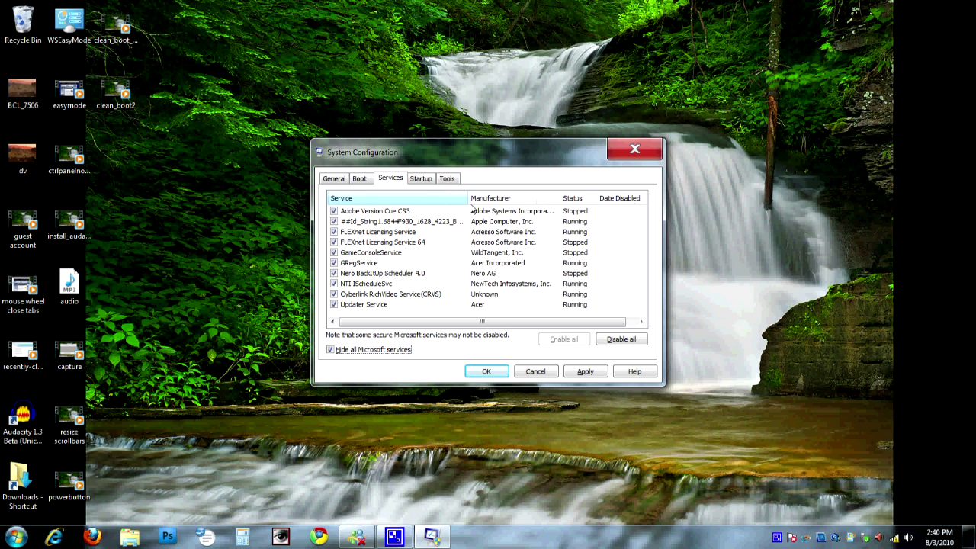
Disable unneeded third-party services in the filtered list, including the Apple Computer, Inc. service.
{"action": "left_click", "coordinate": [366, 211]}
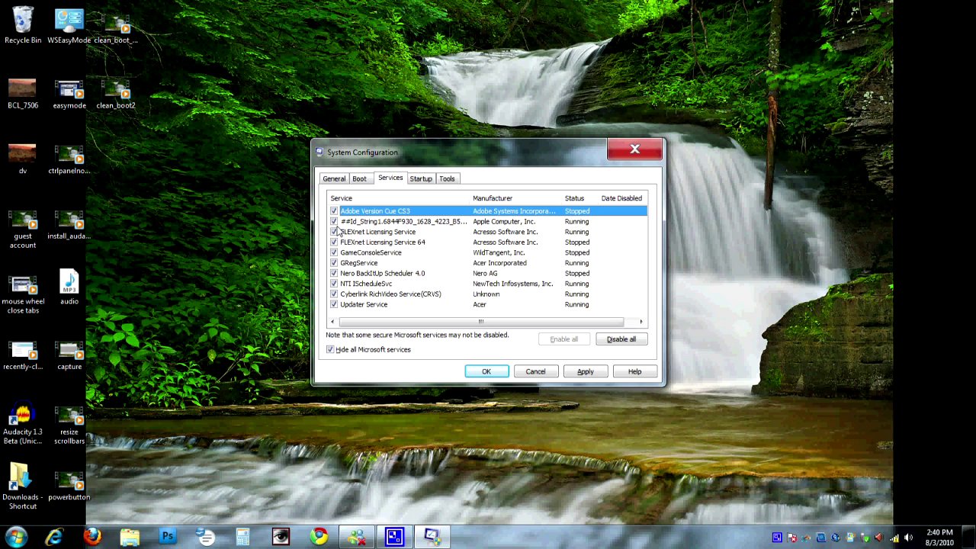
{"action": "left_click", "coordinate": [335, 221]}
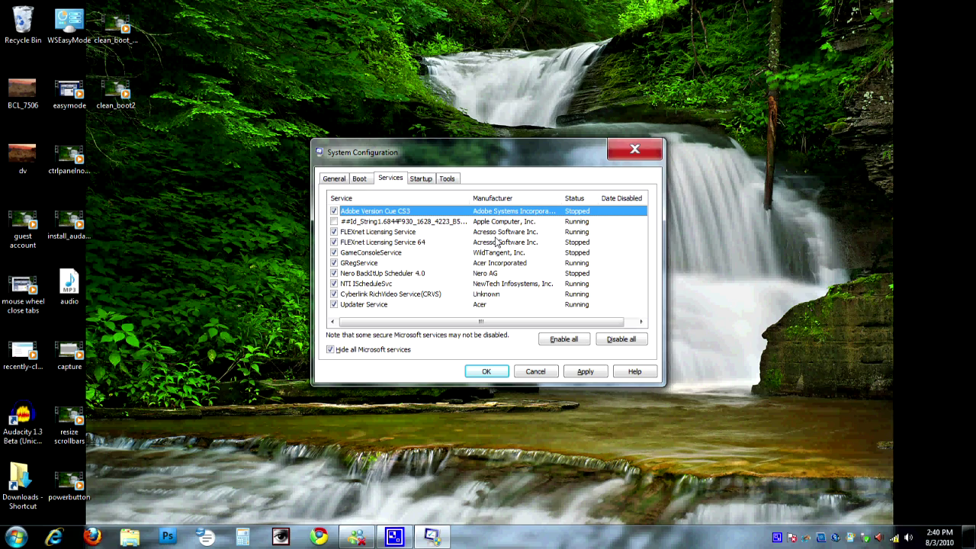
{"action": "left_click", "coordinate": [334, 232]}
{"action": "left_click", "coordinate": [334, 252]}
{"action": "left_click", "coordinate": [335, 254]}
{"action": "left_click", "coordinate": [333, 284]}
{"action": "left_click", "coordinate": [333, 285]}
{"action": "left_click", "coordinate": [333, 294]}
Display the programs that load at startup and widen the Startup Item column to show their full names.
{"action": "left_click", "coordinate": [420, 180]}
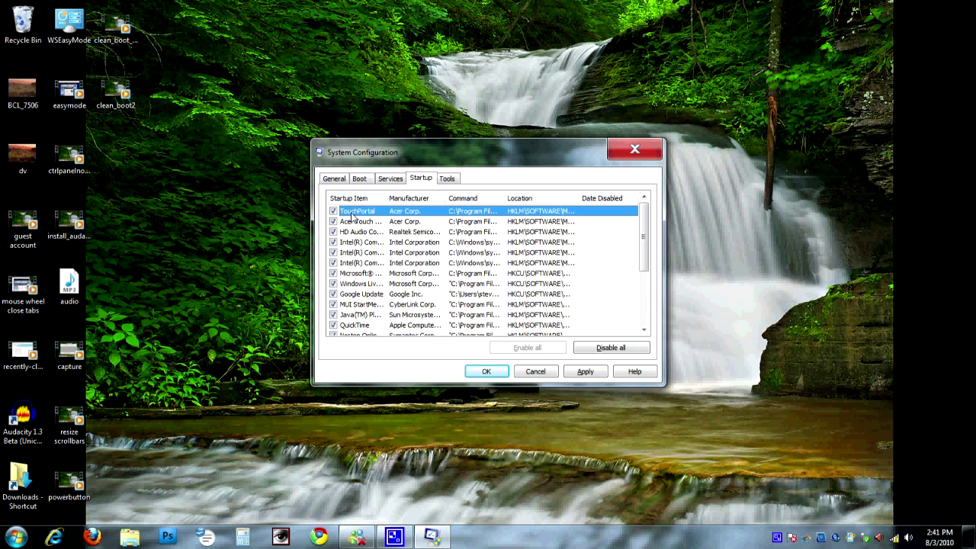
{"action": "left_click_drag", "start_coordinate": [386, 203], "coordinate": [445, 201]}
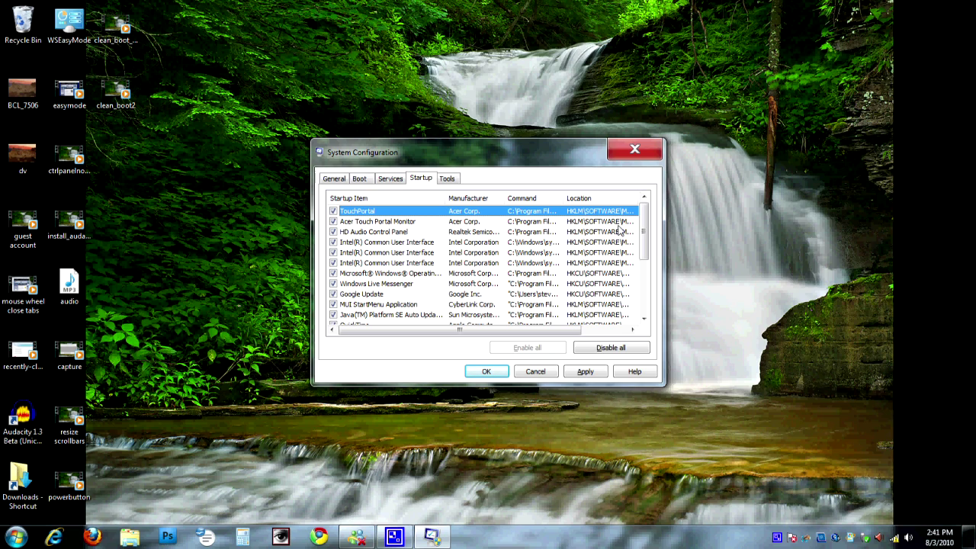
{"action": "mouse_move", "coordinate": [644, 231]}
{"action": "left_mouse_down"}
{"action": "mouse_move", "coordinate": [643, 286]}
{"action": "mouse_move", "coordinate": [643, 214]}
{"action": "left_mouse_up"}
{"action": "scroll", "coordinate": [378, 241], "scroll_direction": "down", "scroll_amount": 2}
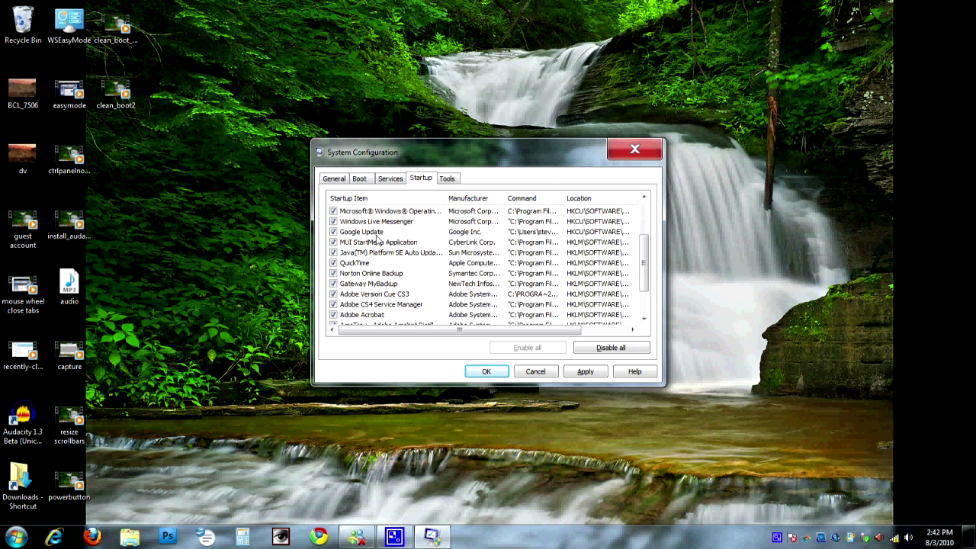
Disable QuickTime and Norton Online Backup in the startup items.
{"action": "left_click", "coordinate": [334, 262]}
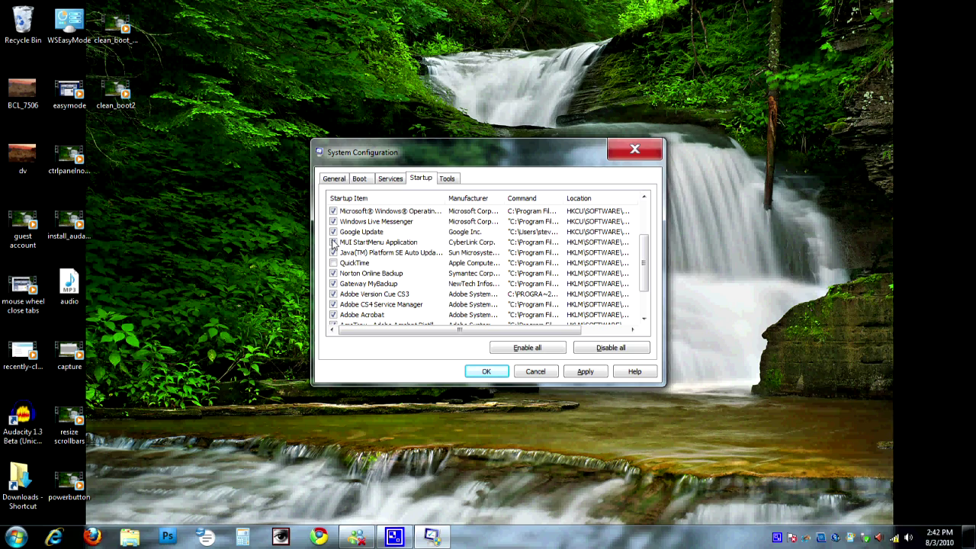
{"action": "left_click", "coordinate": [333, 243]}
{"action": "left_click", "coordinate": [333, 232]}
{"action": "left_click", "coordinate": [333, 253]}
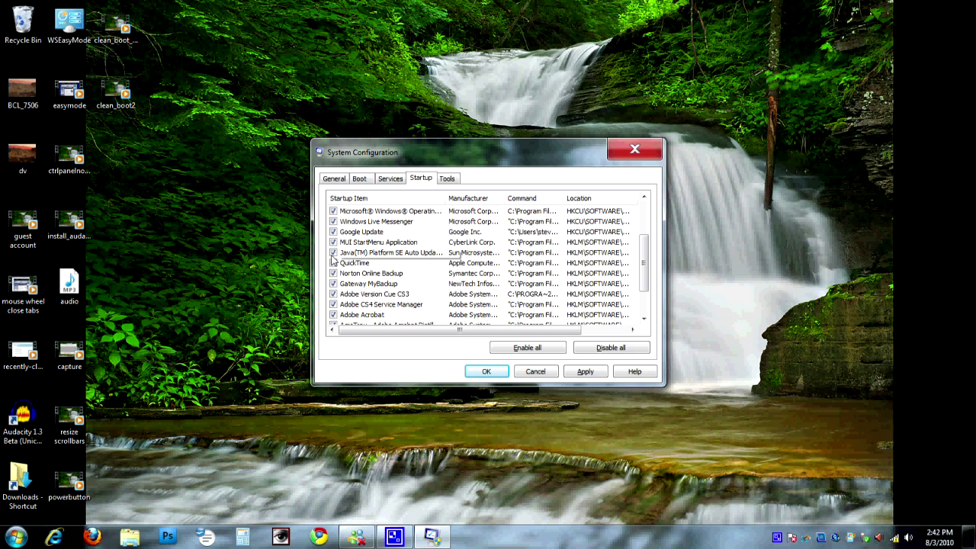
{"action": "left_click", "coordinate": [333, 262]}
{"action": "left_click", "coordinate": [333, 273]}
Disable Adobe Acrobat in the startup items.
{"action": "scroll", "coordinate": [336, 313], "scroll_direction": "down", "scroll_amount": 1}
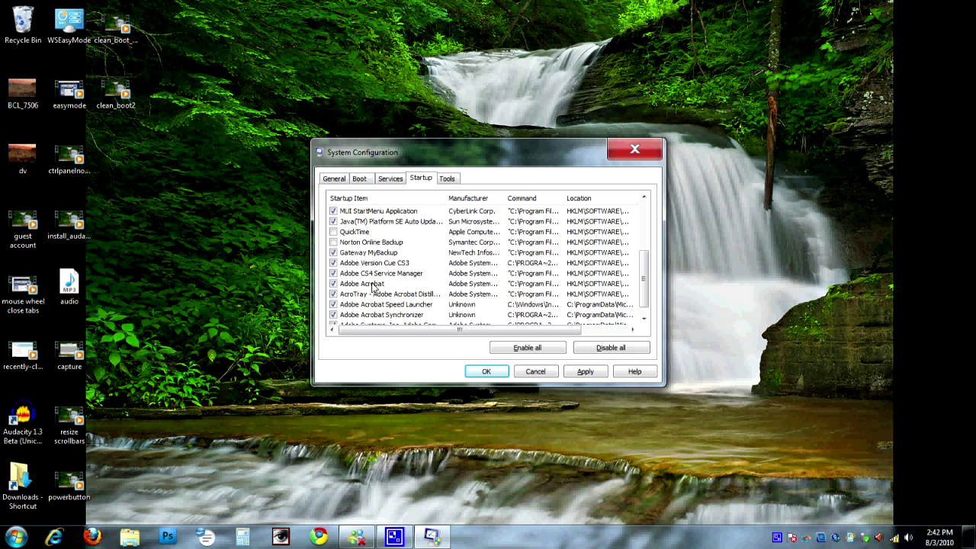
{"action": "left_click", "coordinate": [333, 283]}
{"action": "left_click", "coordinate": [334, 285]}
Disable the TouchPortal and Acer Touch Portal Monitor startup items.
{"action": "scroll", "coordinate": [371, 275], "scroll_direction": "down", "scroll_amount": 1}
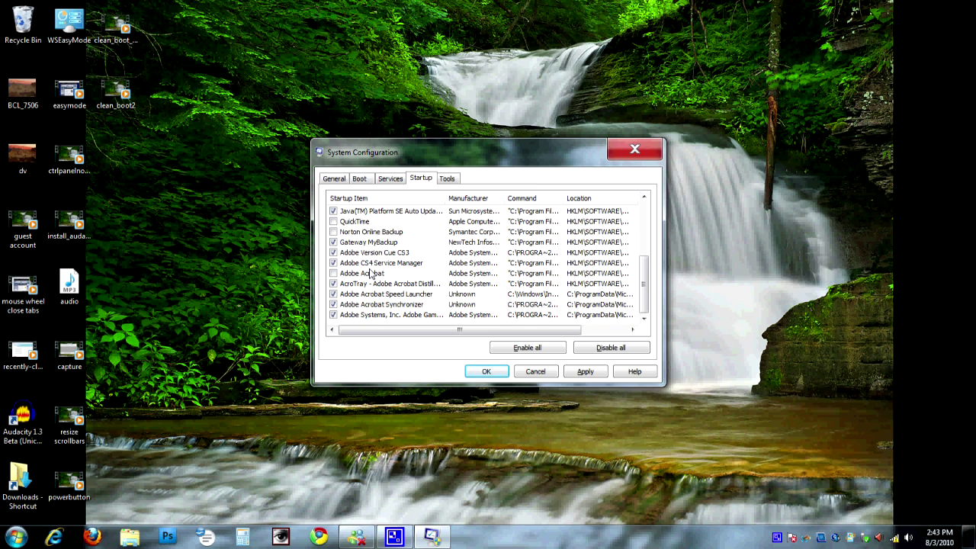
{"action": "scroll", "coordinate": [370, 275], "scroll_direction": "up", "scroll_amount": 3}
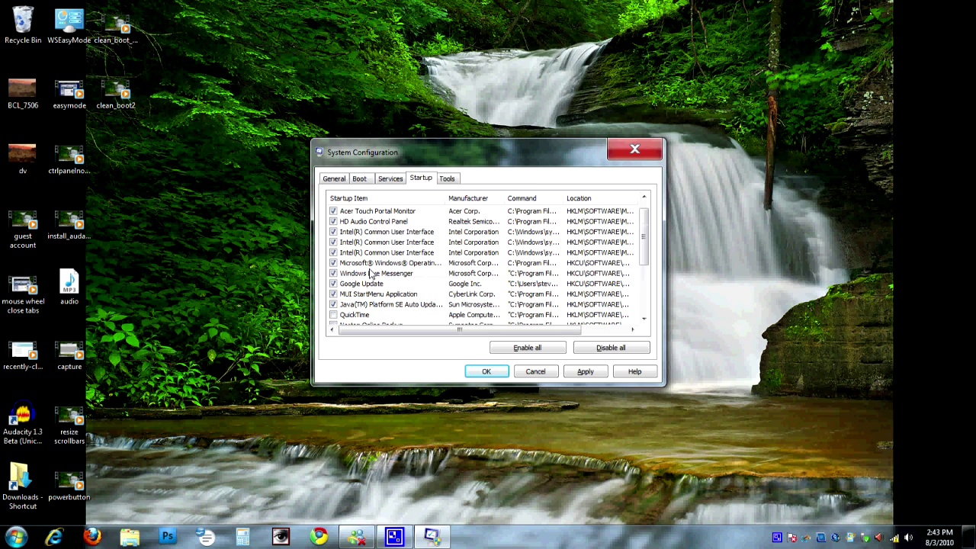
{"action": "scroll", "coordinate": [371, 275], "scroll_direction": "up", "scroll_amount": 1}
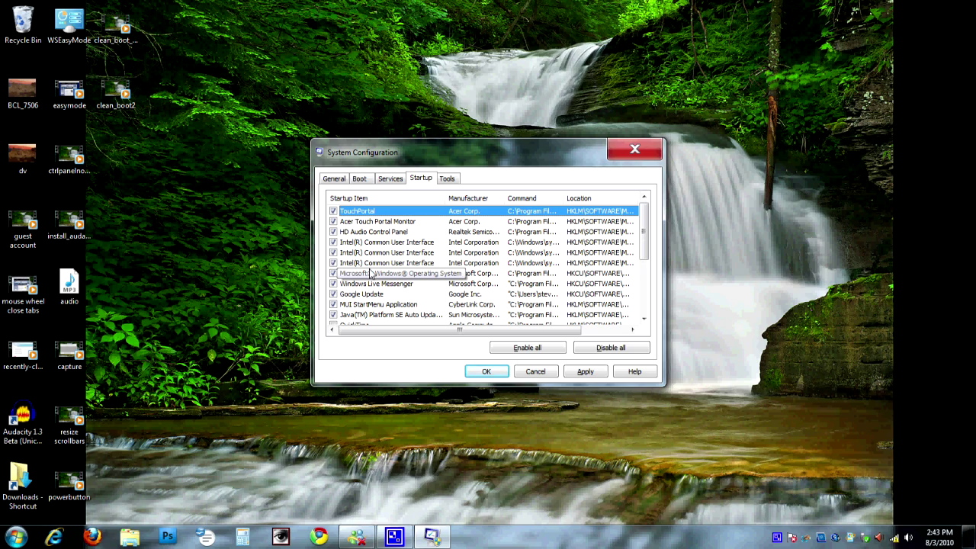
{"action": "left_click", "coordinate": [334, 211]}
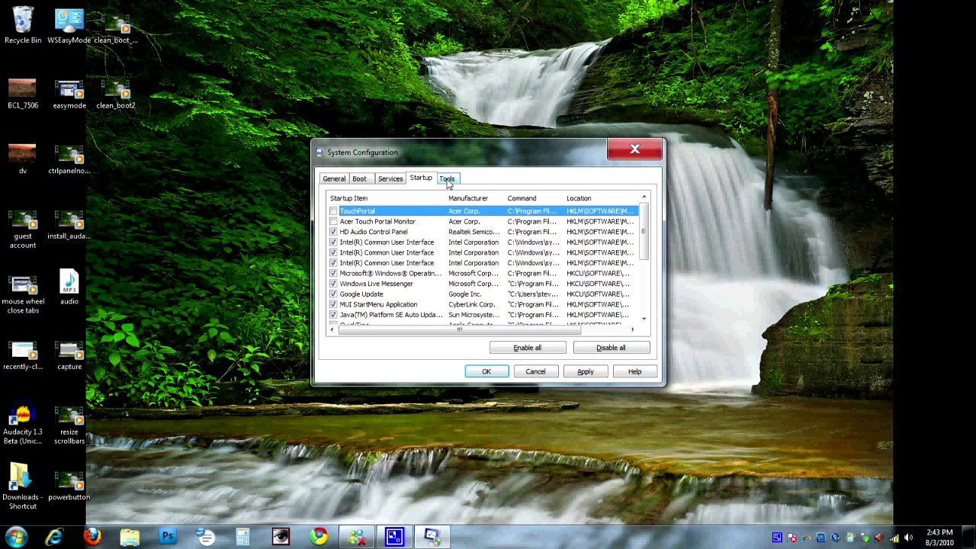
Launch System Information from the list of system tools, close it, and look through the remaining tools.
{"action": "left_click", "coordinate": [448, 180]}
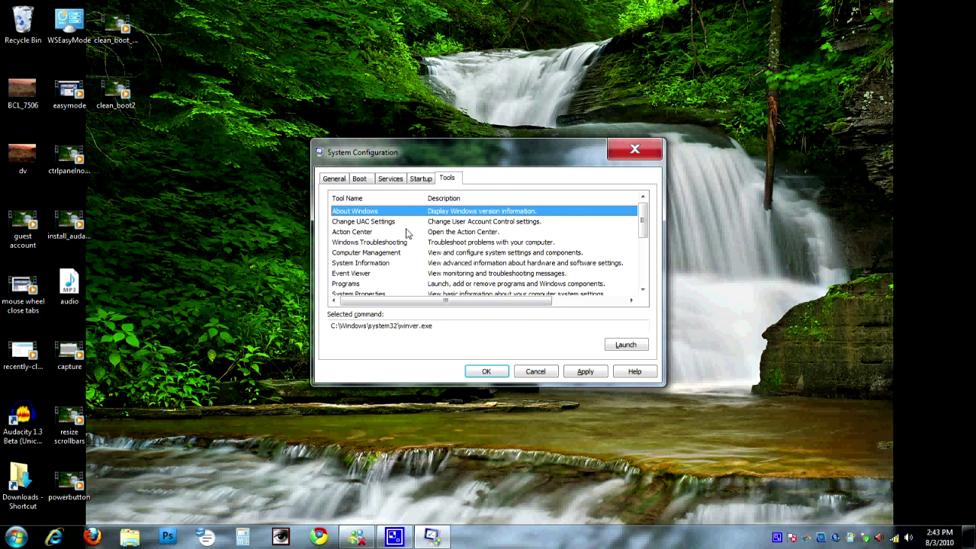
{"action": "left_click", "coordinate": [411, 232]}
{"action": "left_click", "coordinate": [395, 246]}
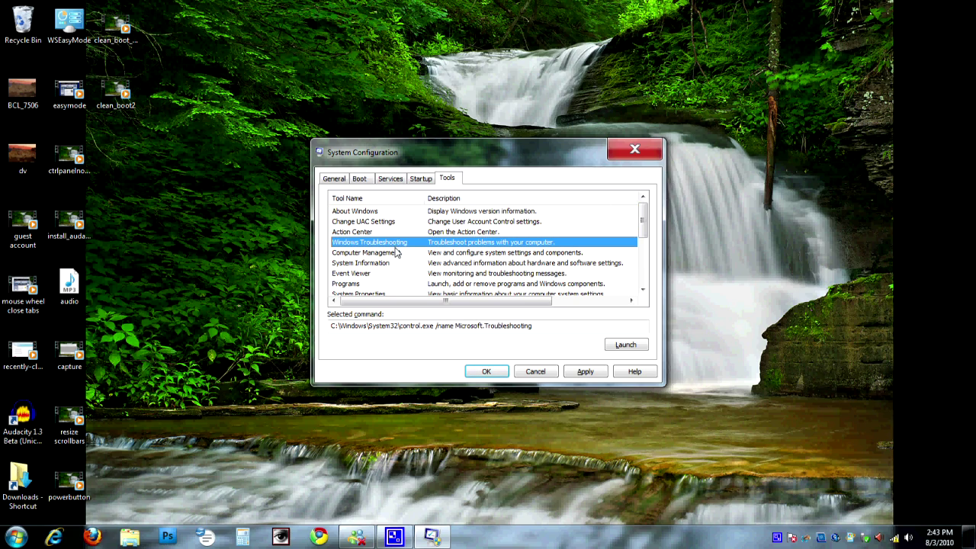
{"action": "left_click", "coordinate": [395, 253]}
{"action": "left_click", "coordinate": [394, 263]}
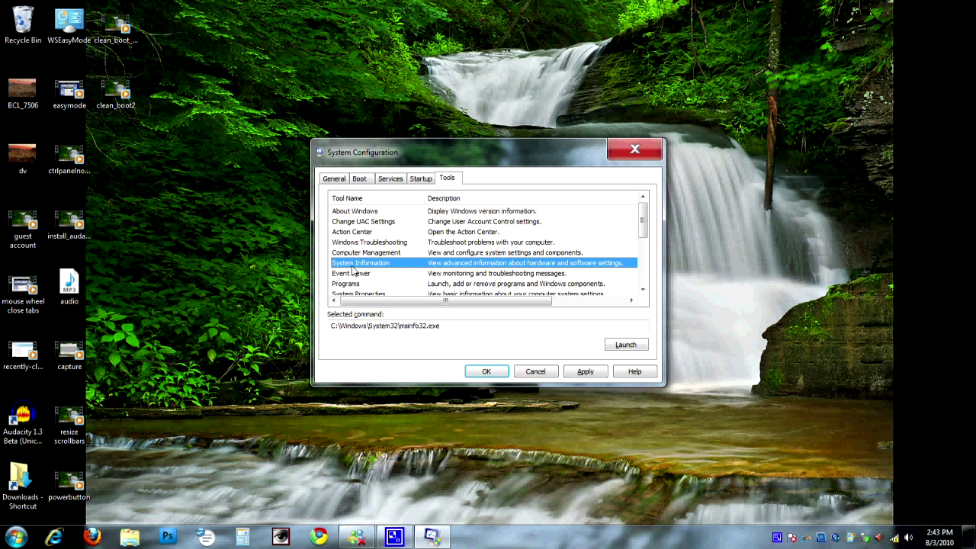
{"action": "left_click", "coordinate": [625, 345]}
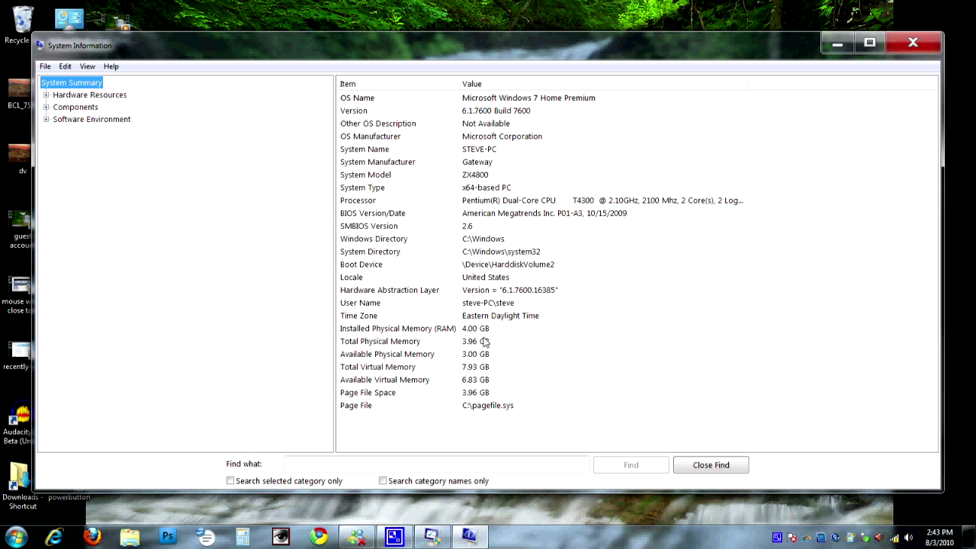
{"action": "left_click", "coordinate": [908, 43]}
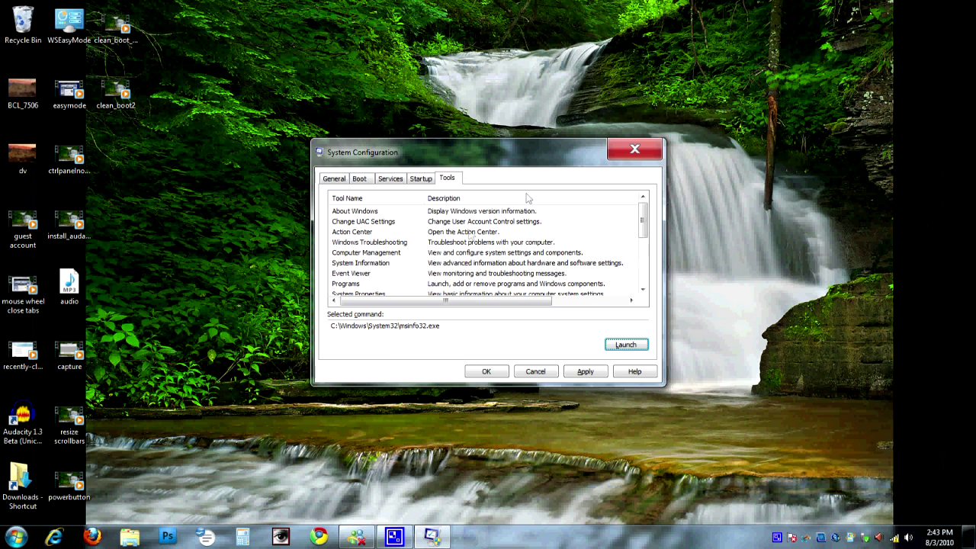
{"action": "left_click_drag", "start_coordinate": [646, 220], "coordinate": [640, 266]}
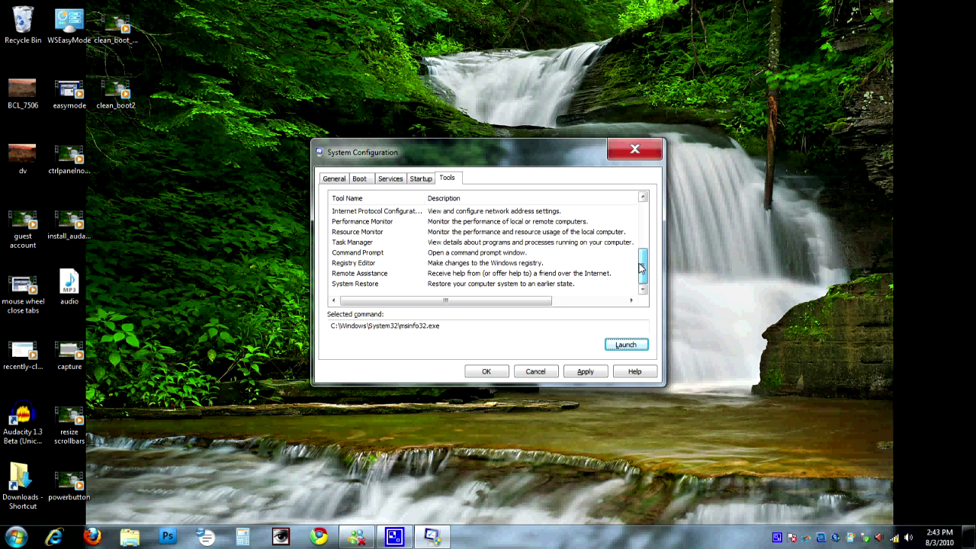
{"action": "left_click_drag", "start_coordinate": [641, 267], "coordinate": [641, 217]}
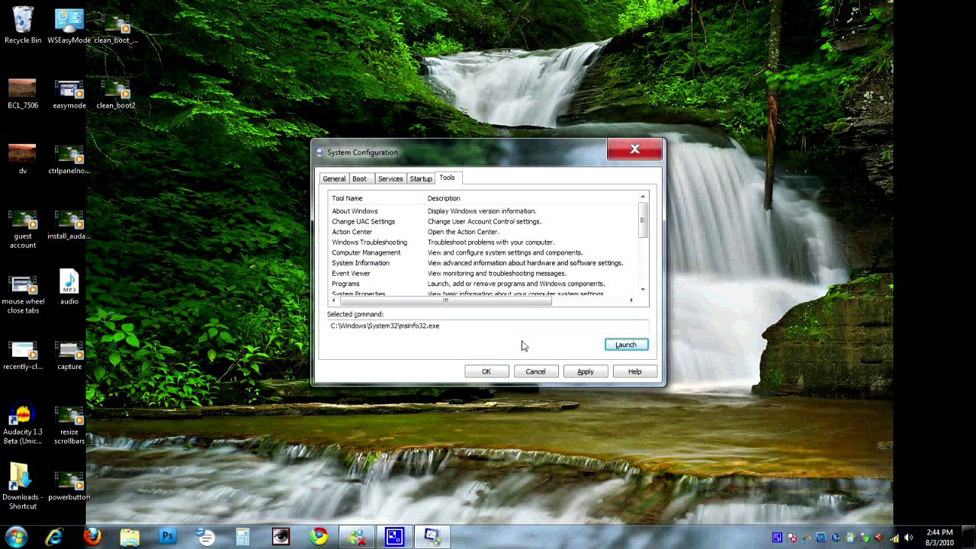
Apply the service and startup changes and close System Configuration.
{"action": "left_click", "coordinate": [583, 373]}
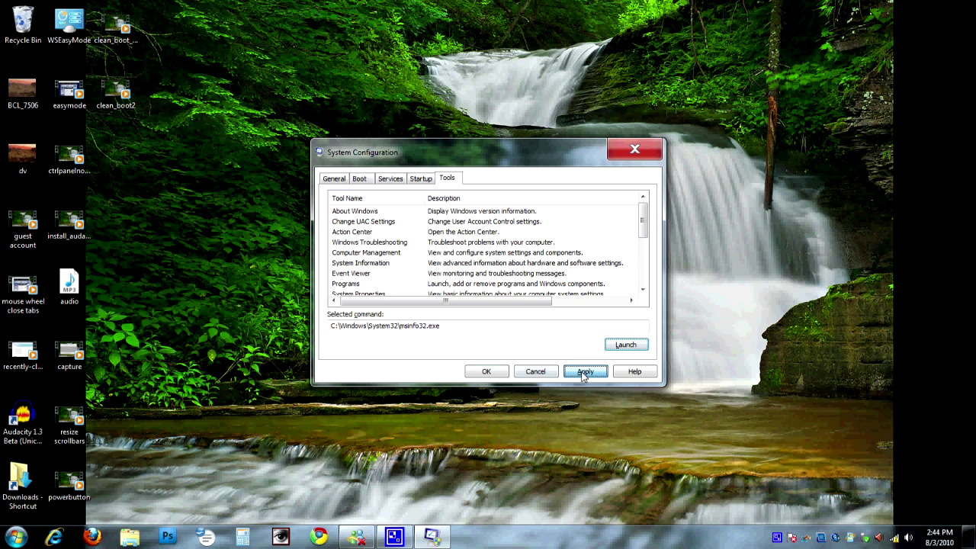
{"action": "left_click", "coordinate": [490, 374]}
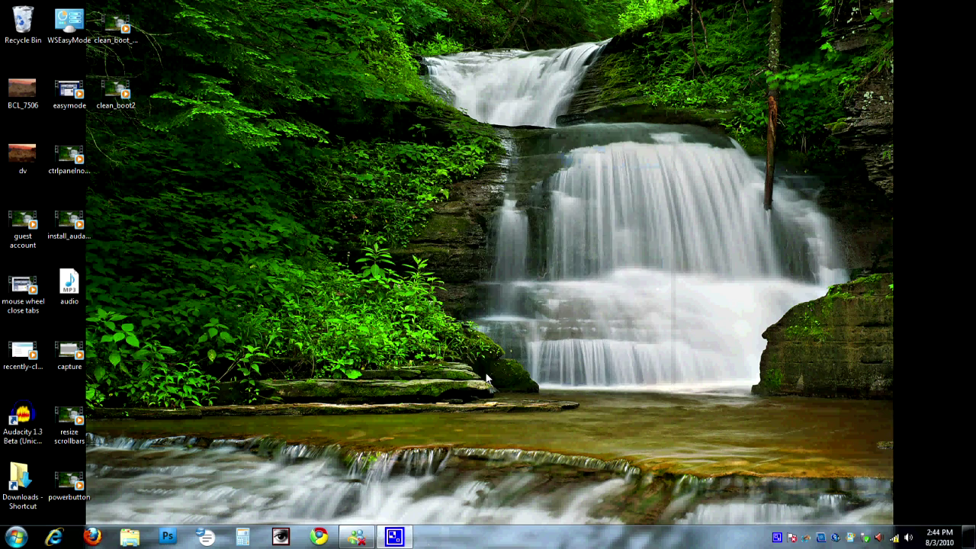